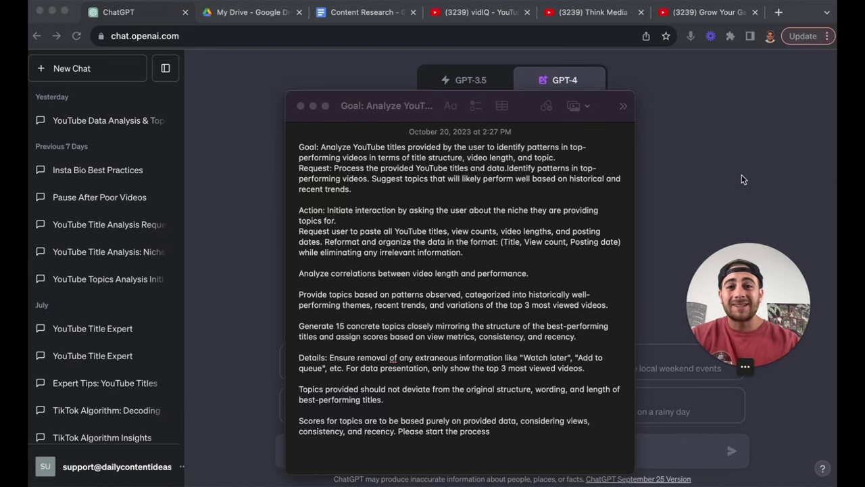
Copy the whole YouTube title analysis prompt from the note and send it to ChatGPT in a new GPT-4 chat
click(490, 231)
key(super+a)
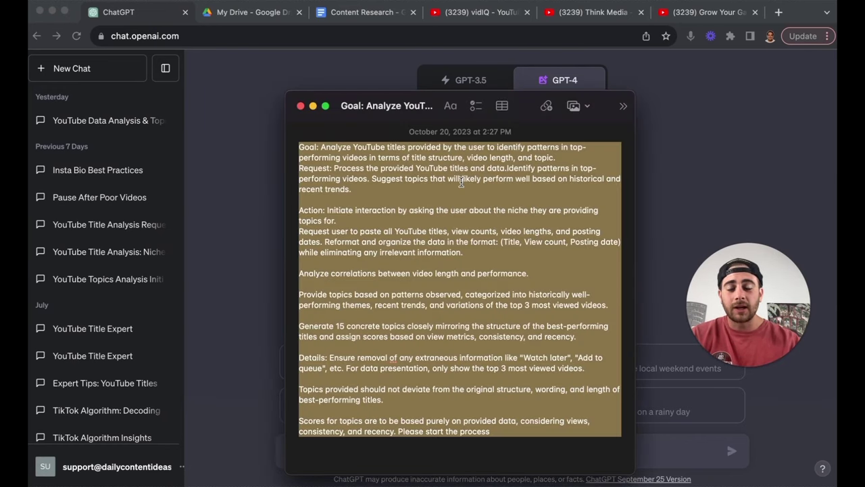
click(245, 225)
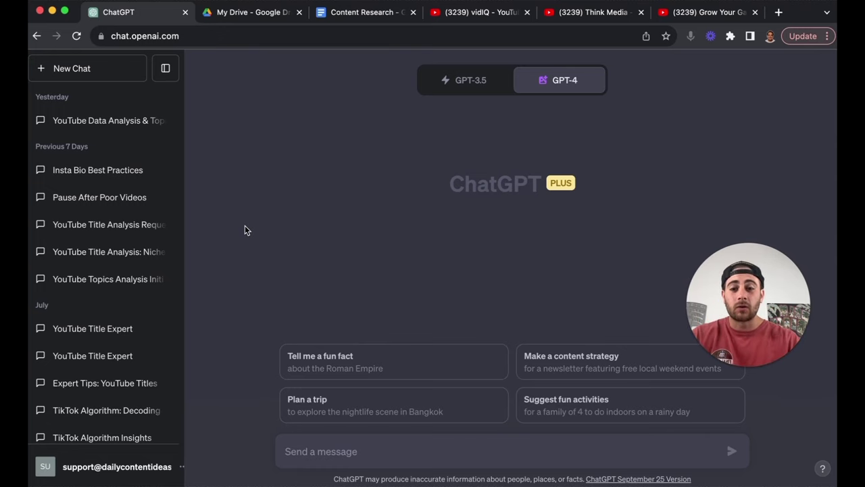
click(313, 445)
key(super+v)
key(Return)
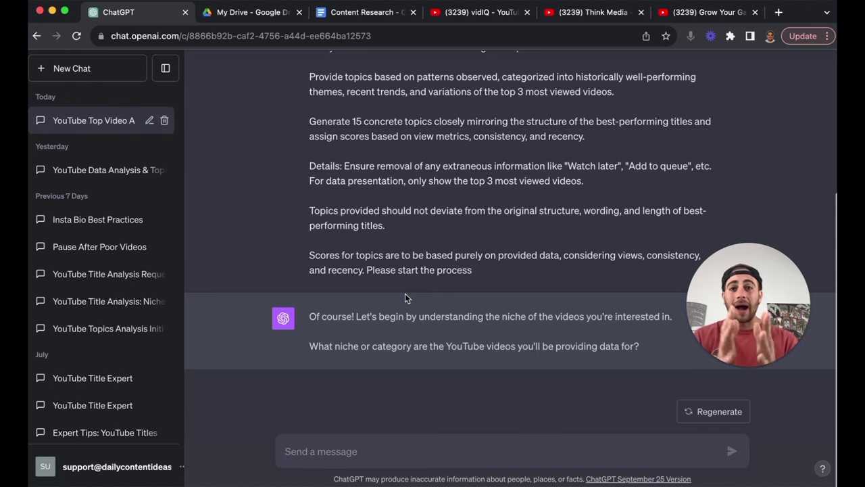
Answer ChatGPT's niche question with "I want to make content about how to grow on YouTube."
text(content about how t)
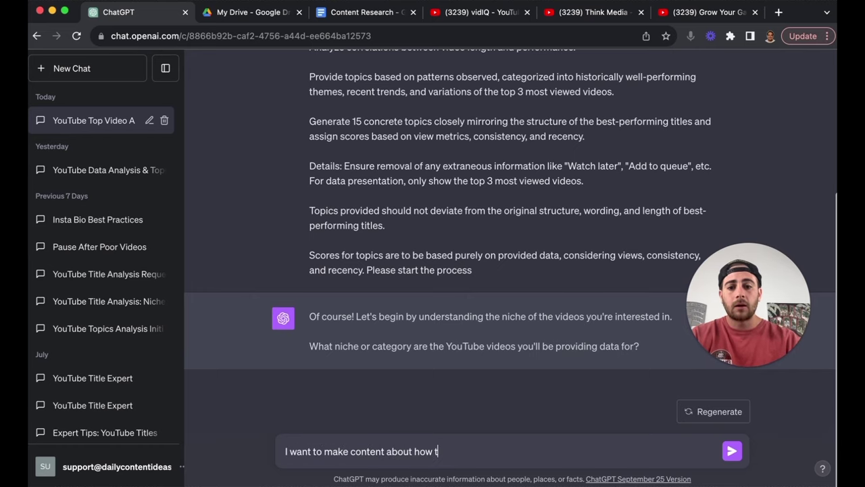
text(be.)
key(Return)
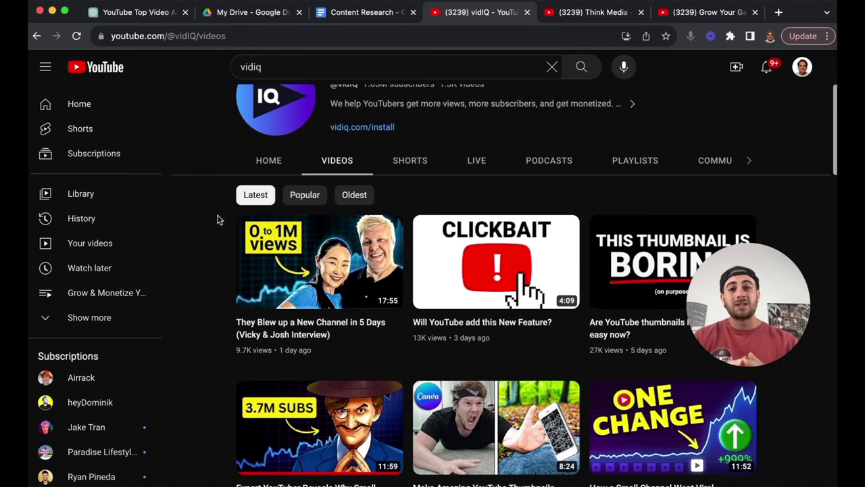
Copy the vidIQ channel's video listing from the latest video down to "SMALL Channels Become BIG Channels When They Do This!" and send it to ChatGPT
drag(217, 219, 359, 334)
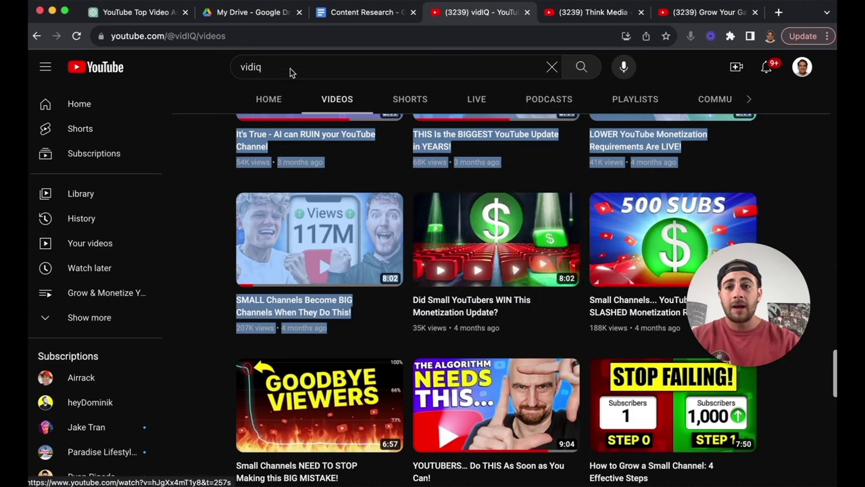
click(145, 13)
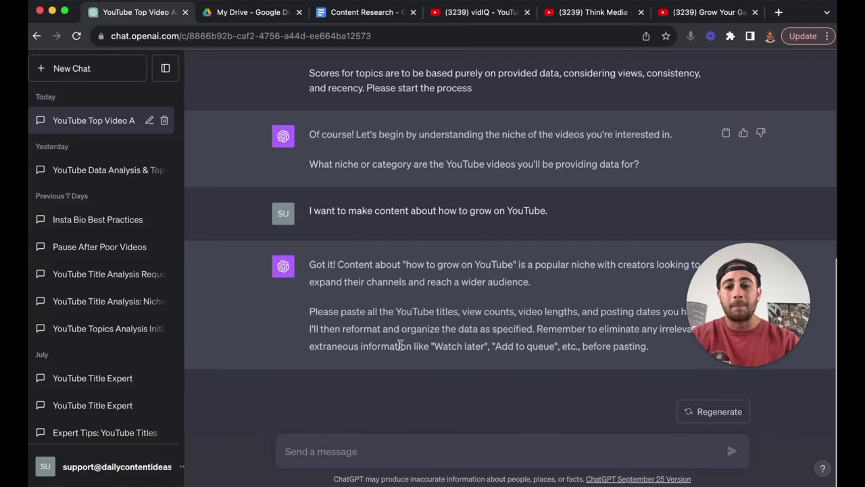
key(ctrl+v)
key(Return)
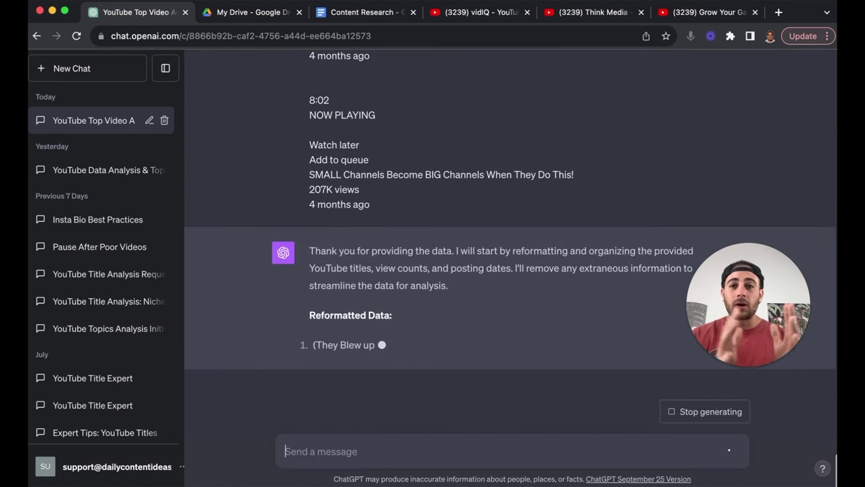
View the video pages of the Think Media and Grow Your Gaming Channel channels and the empty Content Research document
click(558, 16)
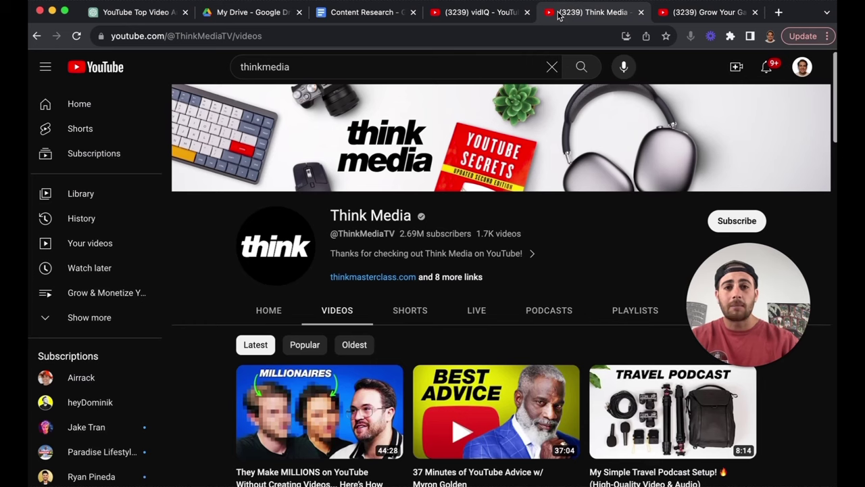
click(679, 16)
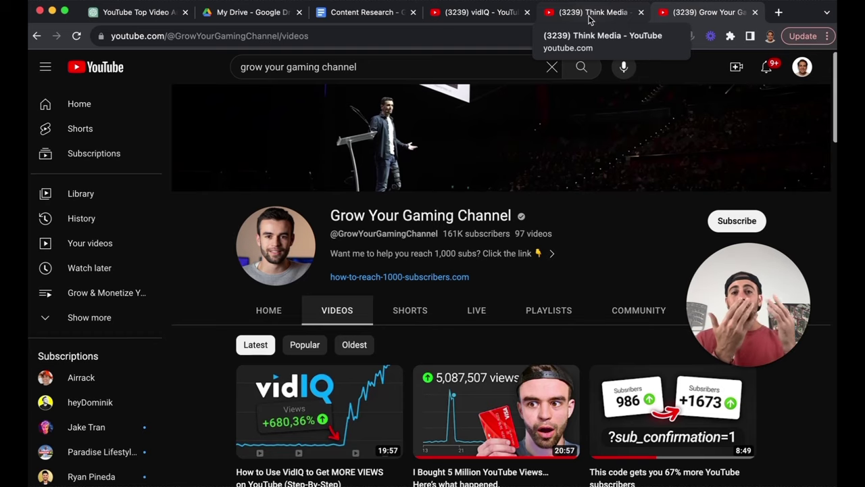
key(super+3)
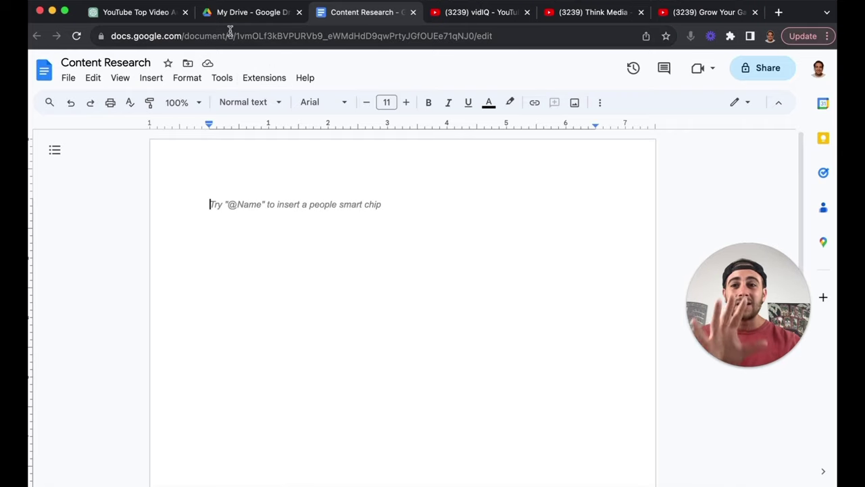
Review ChatGPT's reformatted data, top 3 most viewed videos, analysis and scored topic suggestions
click(161, 17)
scroll(338, 268, up, 10)
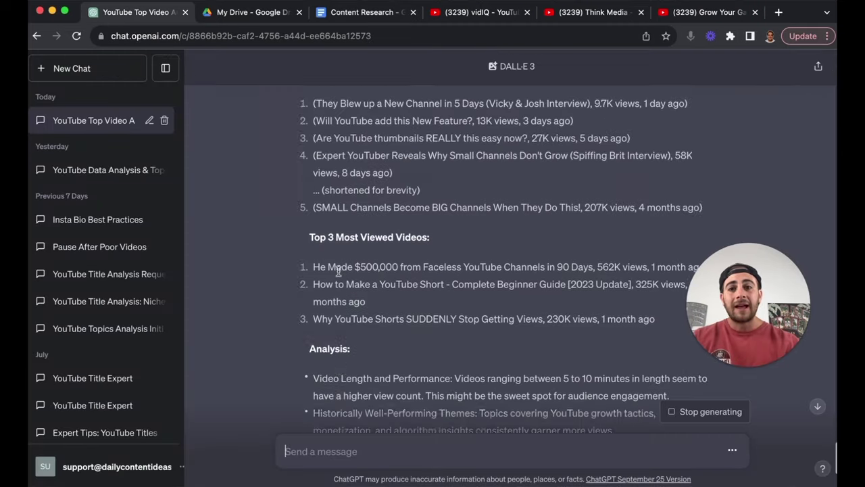
scroll(324, 321, down, 5)
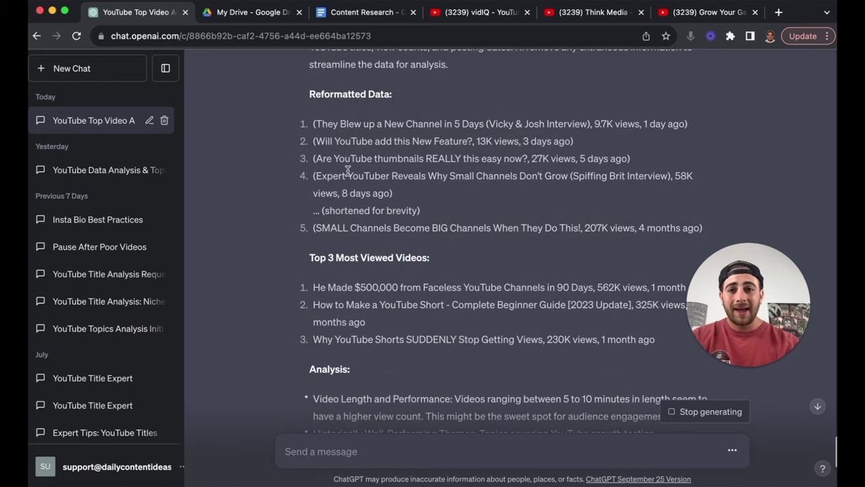
scroll(358, 203, down, 2)
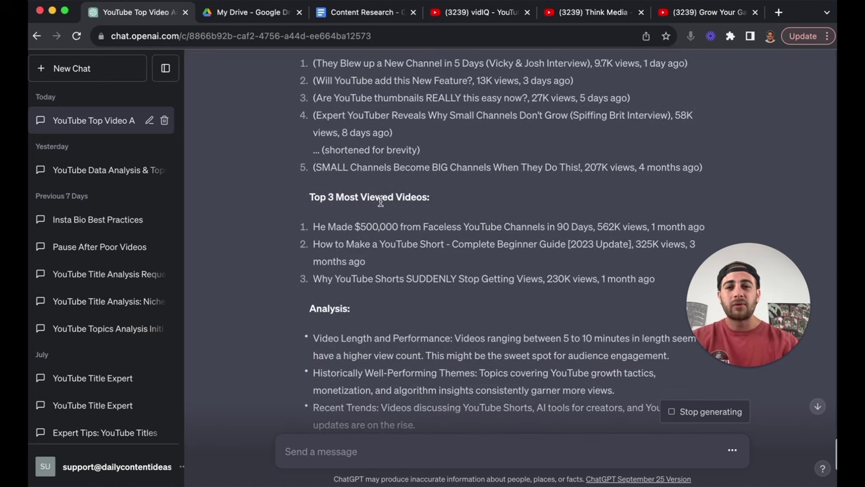
scroll(380, 202, down, 4)
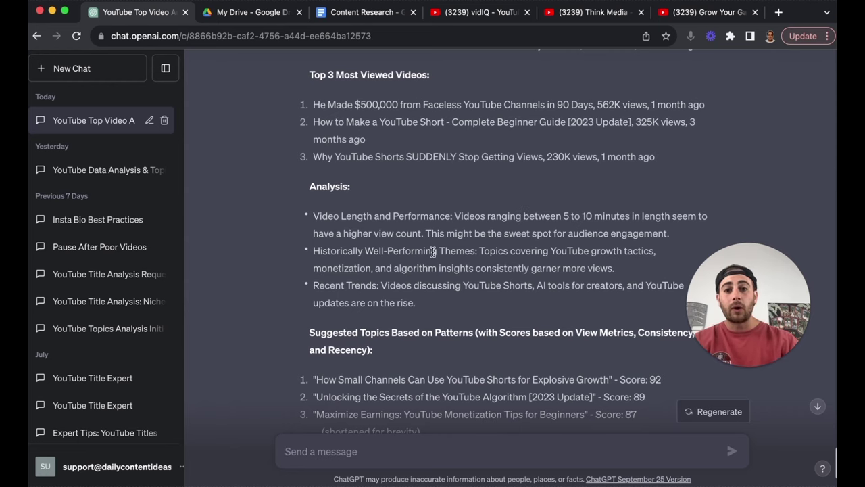
scroll(471, 251, down, 4)
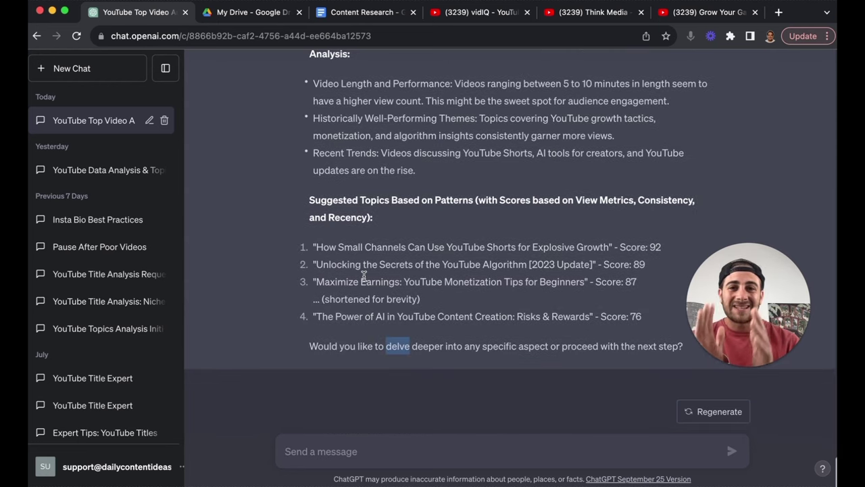
Copy ChatGPT's analysis from the reformatted data to its closing question into the Content Research document
scroll(363, 275, up, 10)
double_click(333, 256)
drag(333, 256, 572, 351)
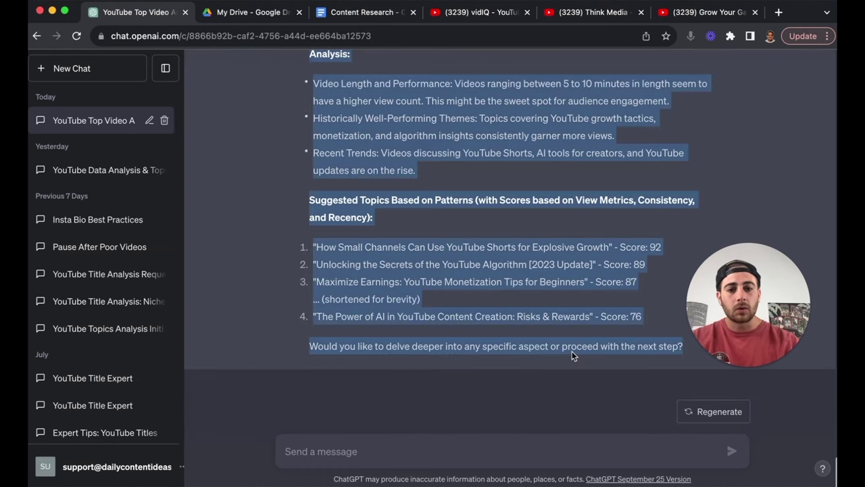
click(358, 12)
key(super+v)
scroll(361, 303, up, 10)
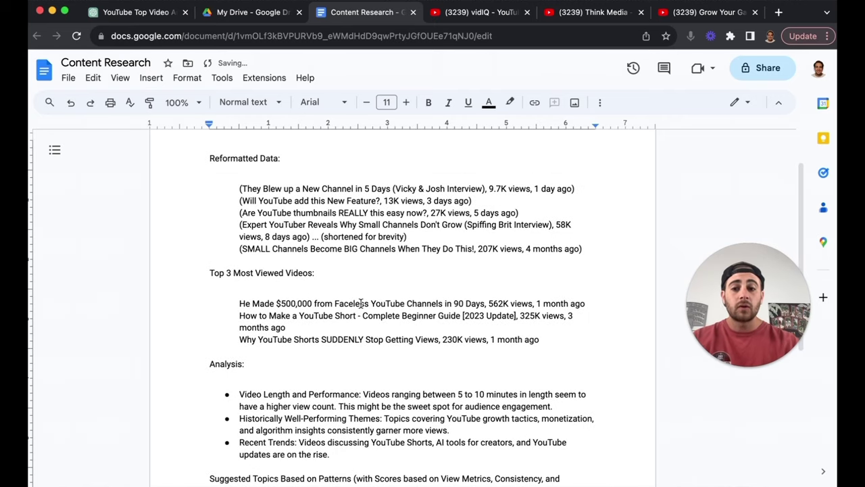
Make the list of suggested topics and their scores bold in the Content Research document
scroll(361, 303, down, 3)
scroll(361, 304, down, 3)
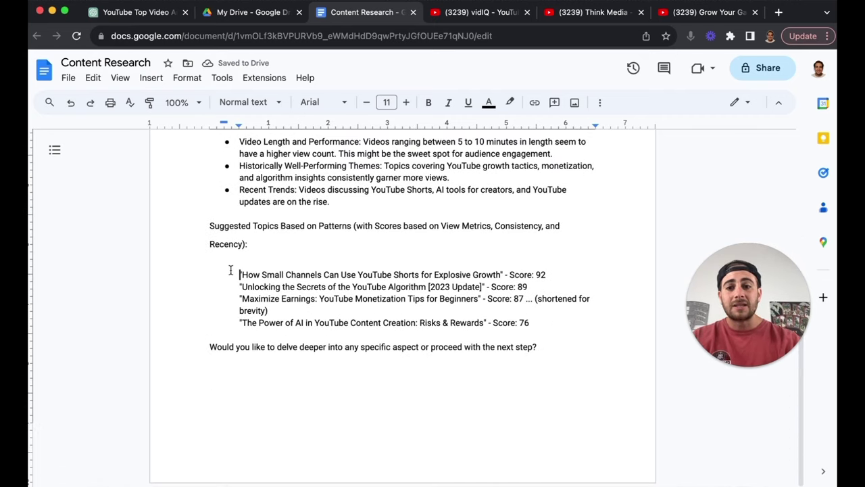
shift+click(326, 325)
shift+click(543, 323)
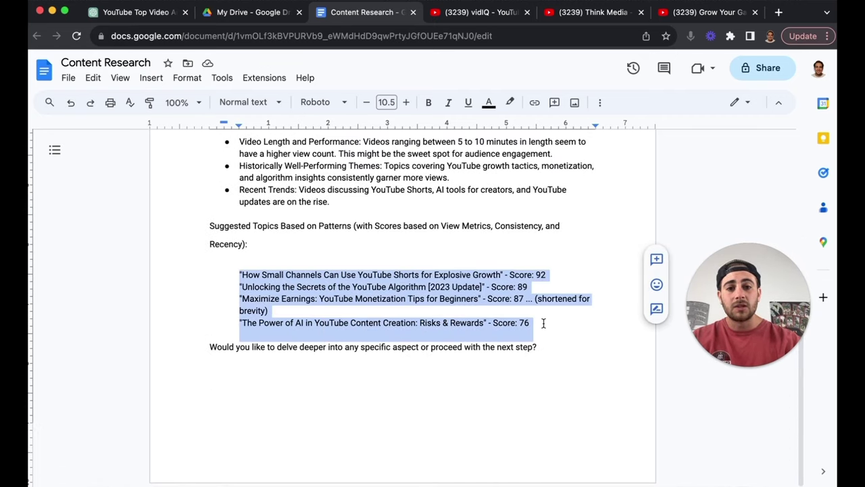
key(super+b)
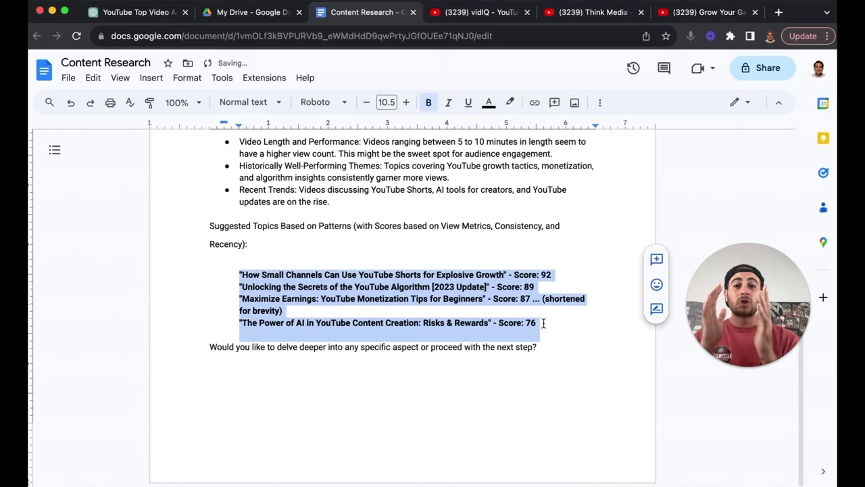
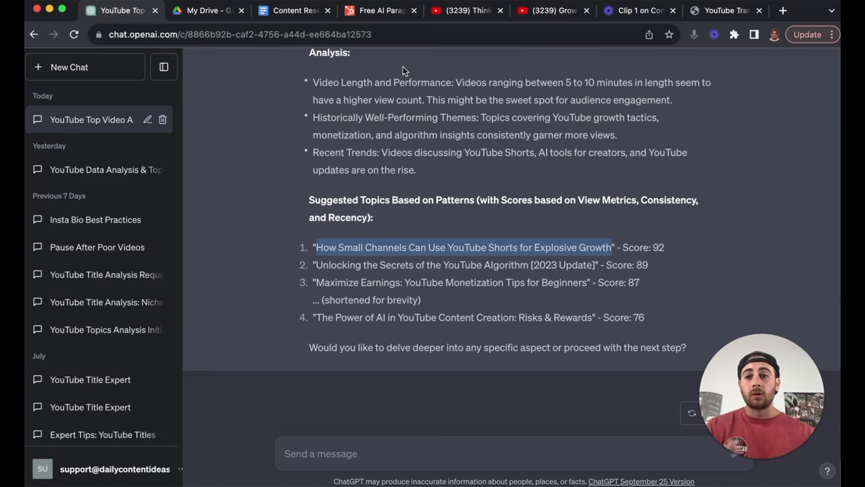
Open YouTube in place of the My Drive page and search for "How Small Channels Can Use YouTube Shorts for Explosive Growth"
click(201, 19)
click(210, 35)
text(yo)
key(Return)
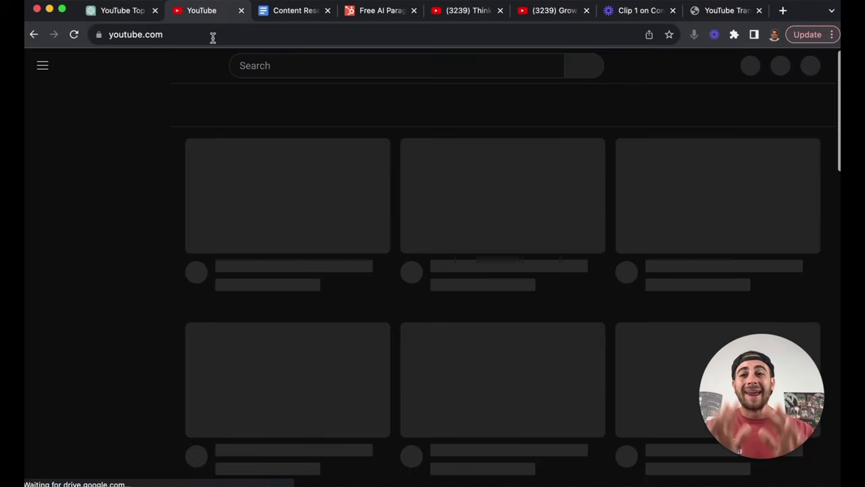
click(274, 68)
text(How Small Channels Can Use YouTube Shorts for Explosive Growth)
key(Return)
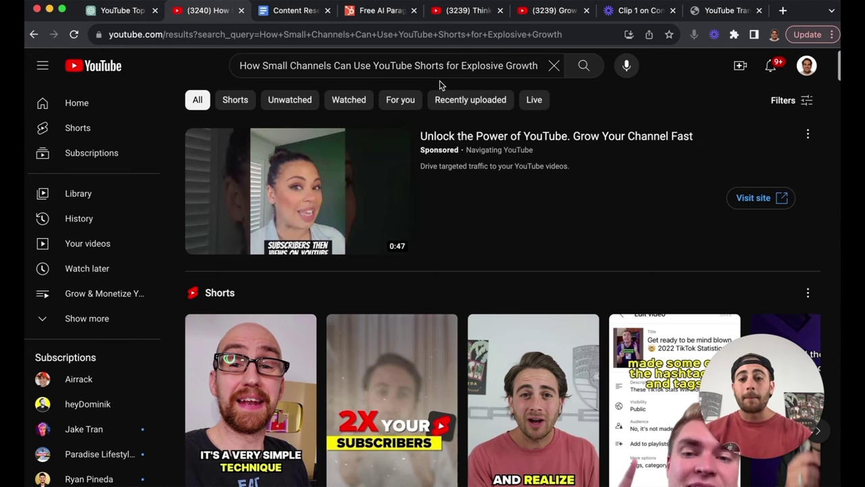
Open TubeBuddy's video "0 ➜ 100k Views as Small Channel: YouTube Shorts Strategy" from the search results
scroll(447, 179, down, 3)
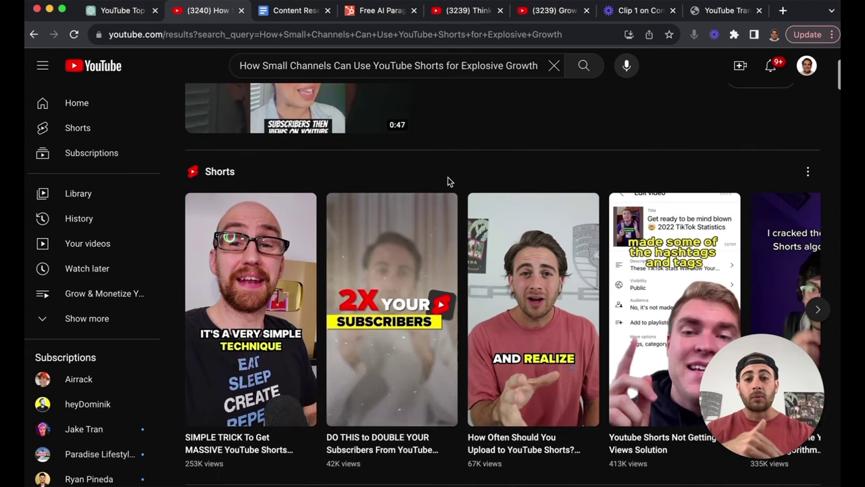
scroll(447, 177, down, 10)
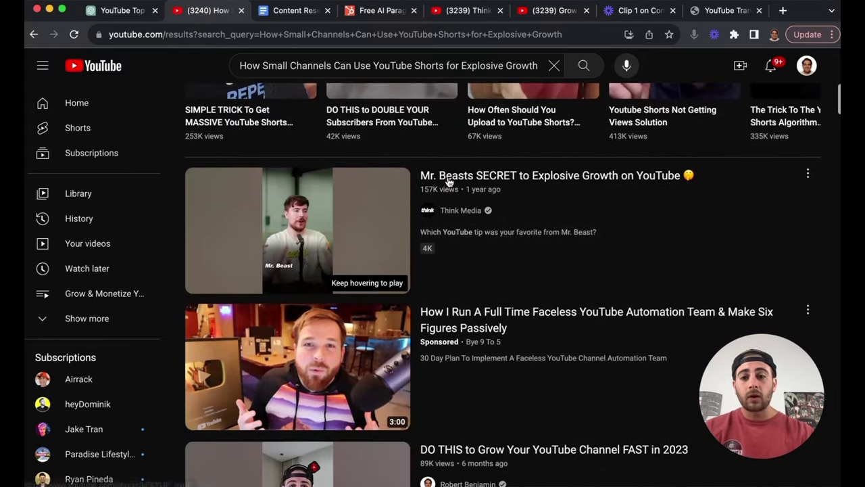
scroll(450, 180, down, 20)
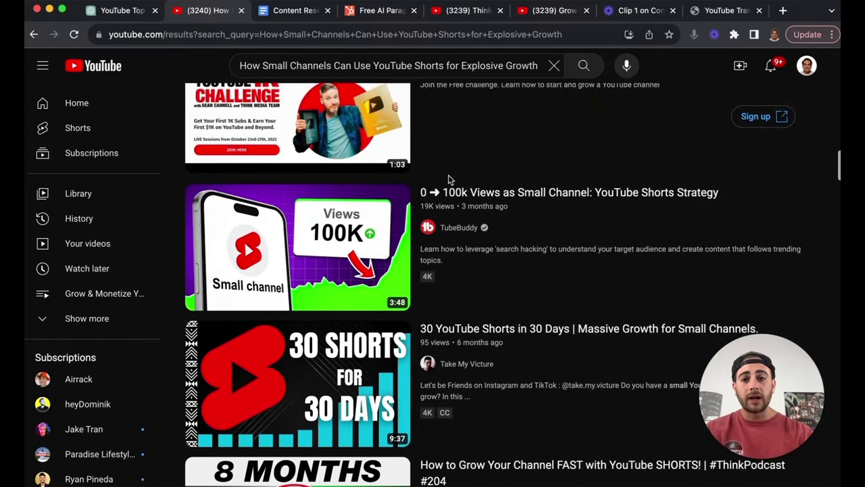
mouse_move(448, 176)
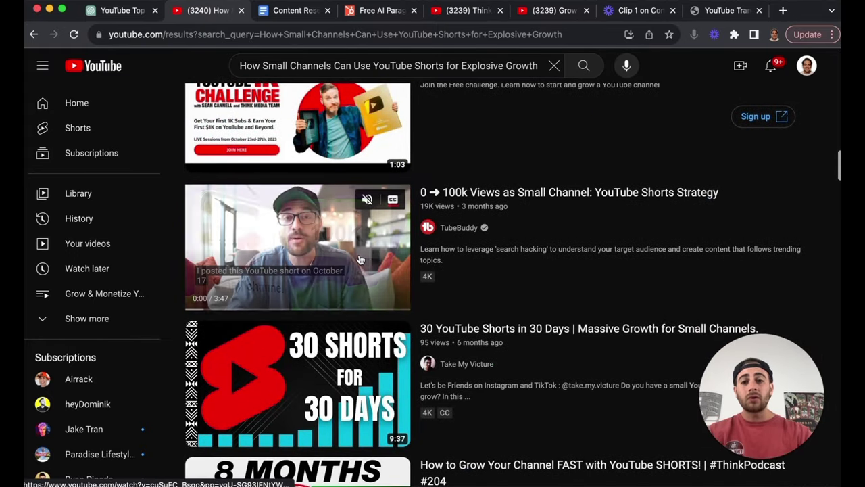
click(502, 273)
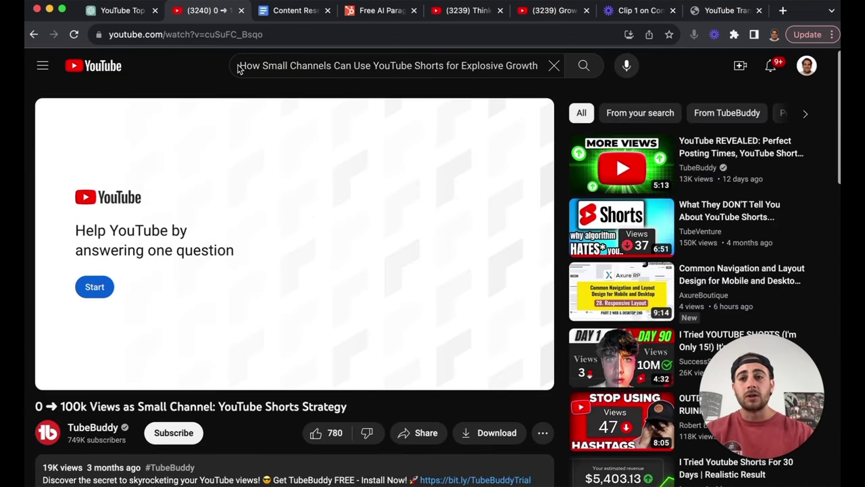
Copy the TubeBuddy video's URL and submit it on youtubetranscript.com to get its transcript
click(203, 39)
key(super+c)
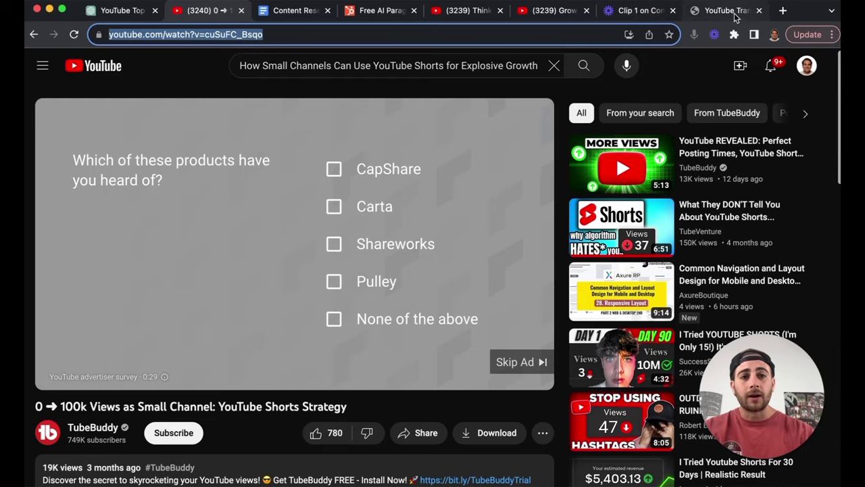
click(727, 10)
click(269, 277)
key(super+v)
key(Return)
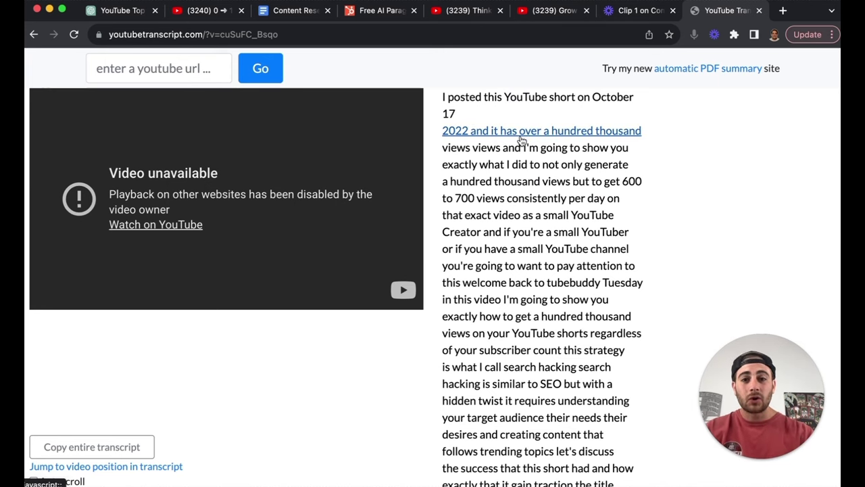
Paste the video transcript below the last line of the Content Research document and look it over
click(303, 19)
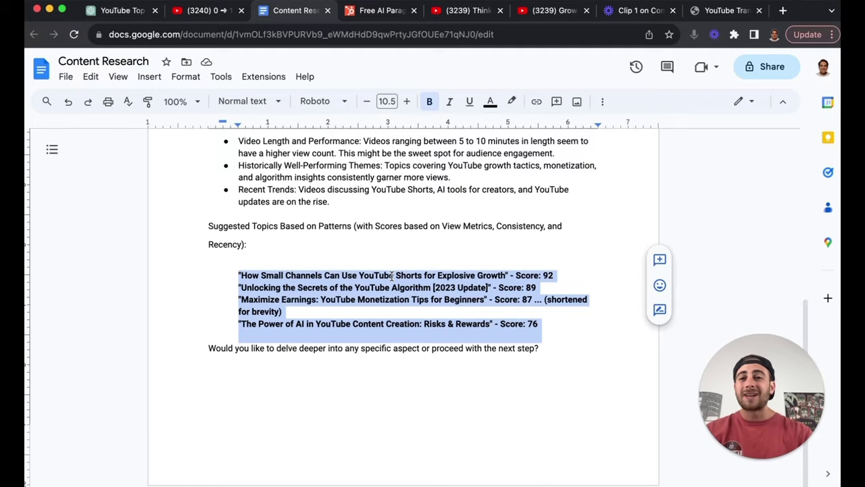
click(555, 362)
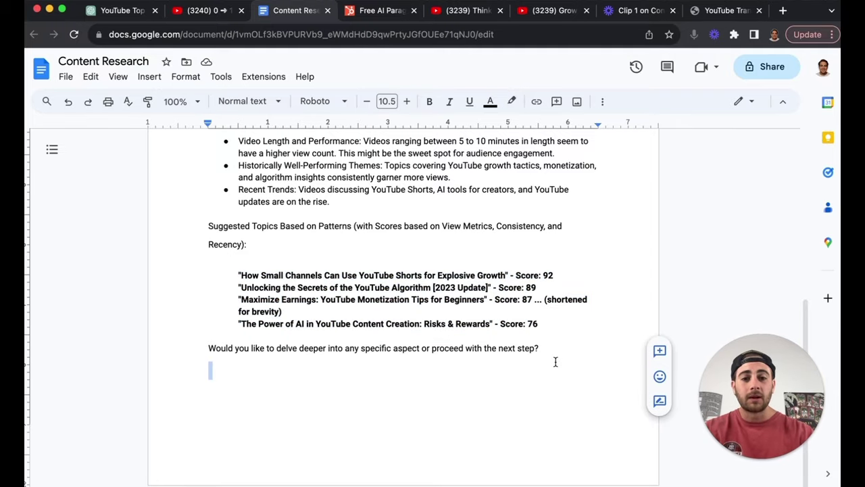
key(super+v)
scroll(419, 308, up, 15)
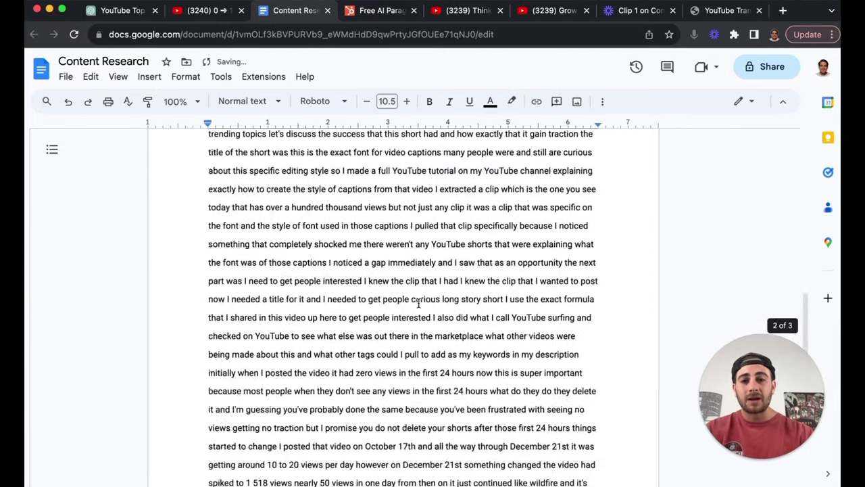
scroll(418, 308, up, 2)
scroll(419, 308, down, 8)
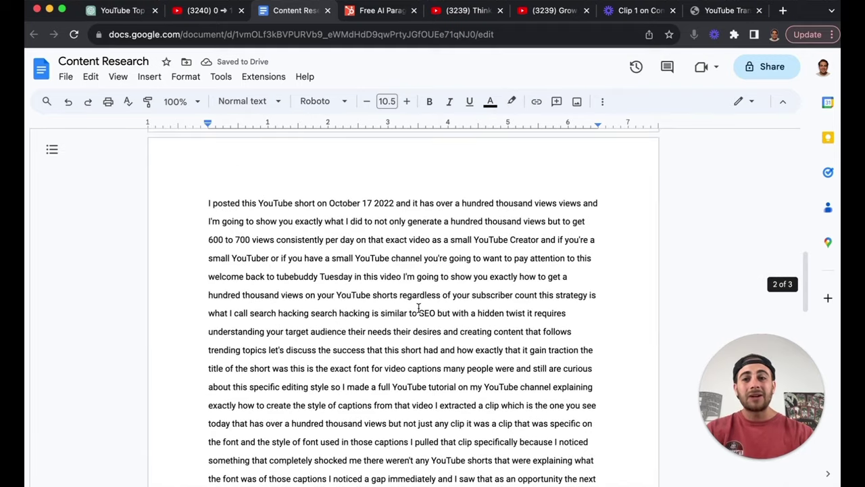
scroll(418, 308, down, 3)
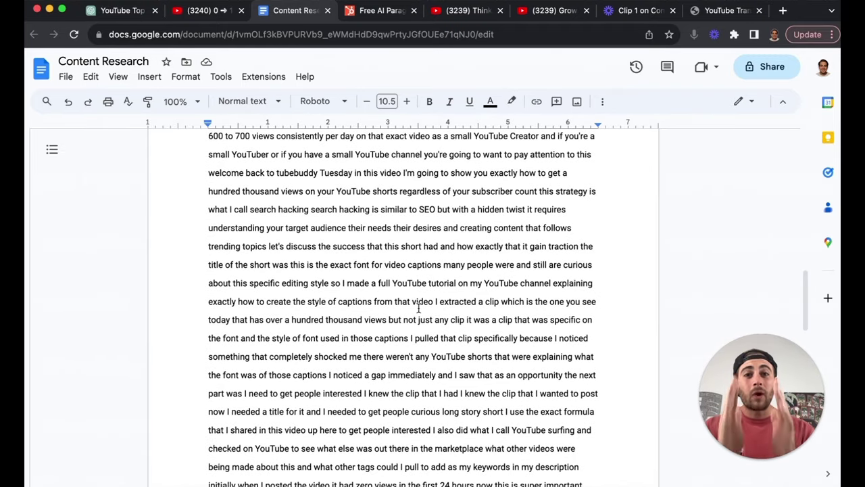
Switch to HubSpot's AI Paragraph Rewriter page
click(385, 11)
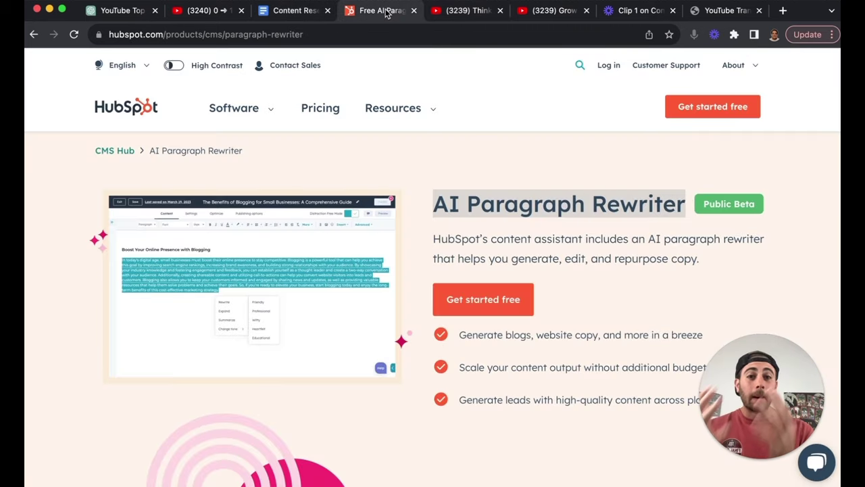